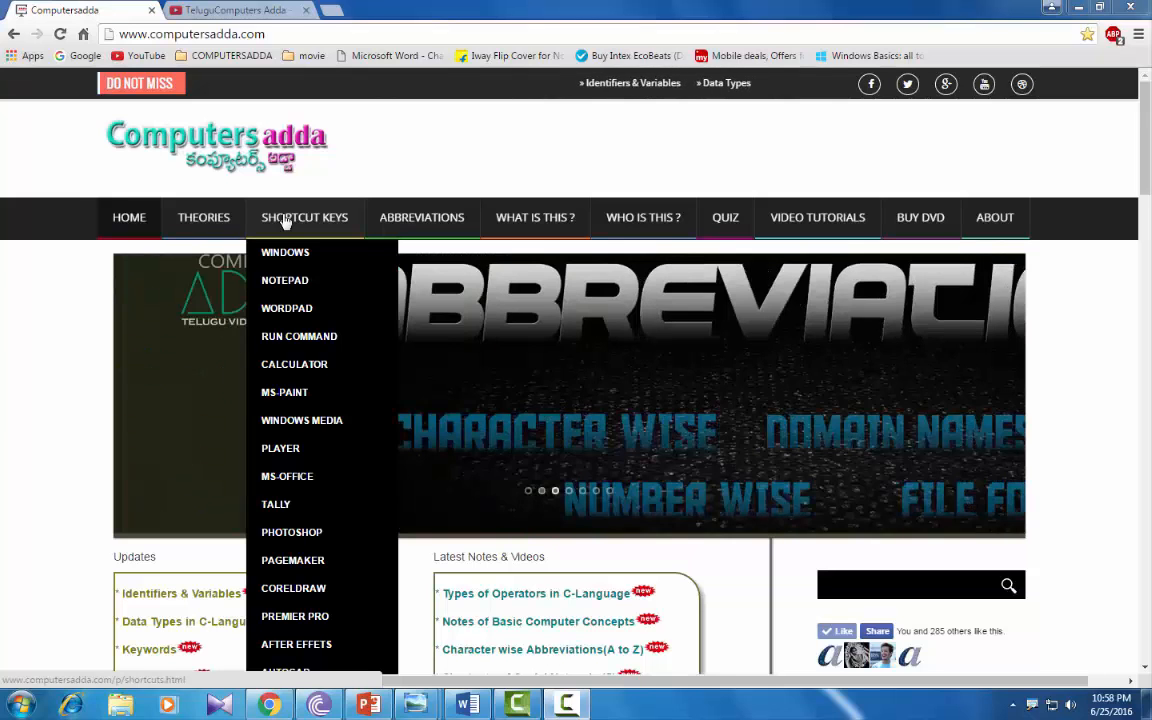
left_click(238, 9)
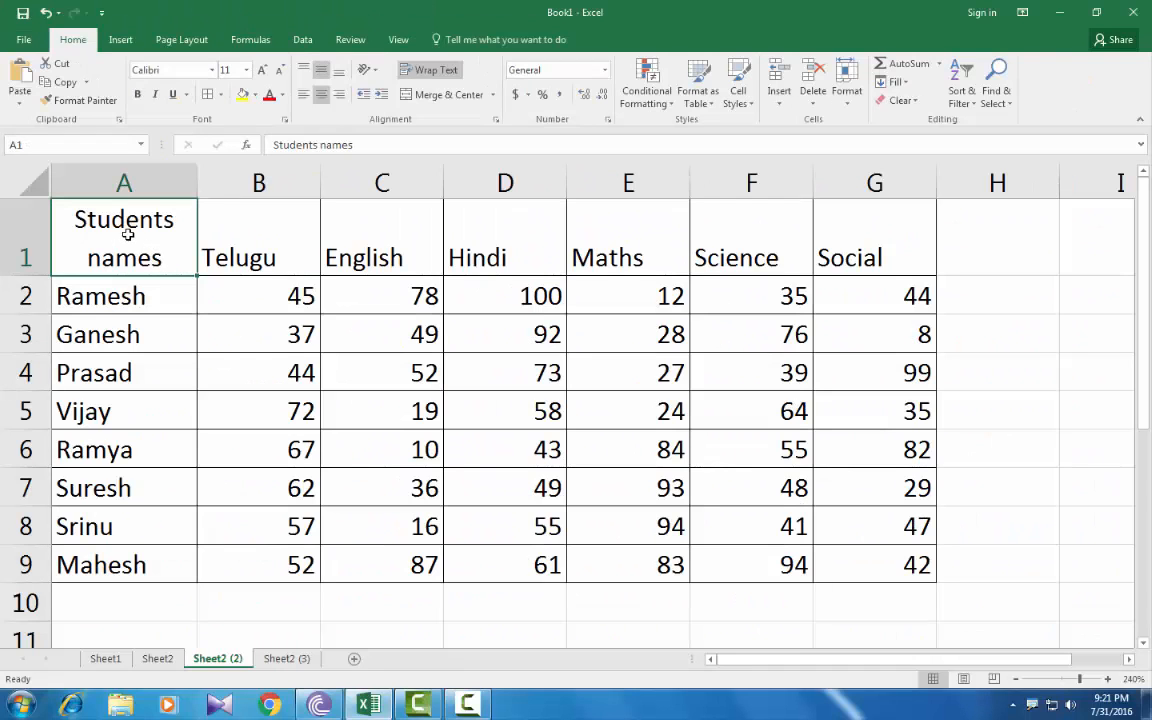
Format the range A1:G9 as a table with headers, using the orange style in the second row of the Medium group.
left_click_drag(96, 222, 871, 552)
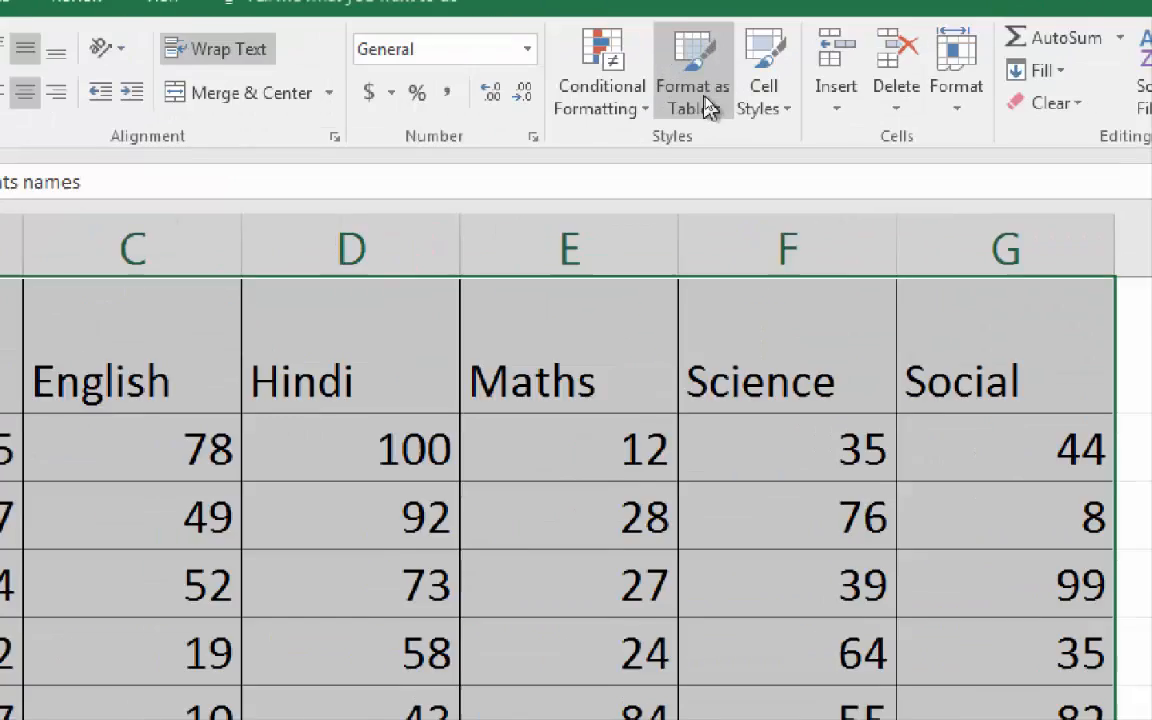
key("ctrl+q")
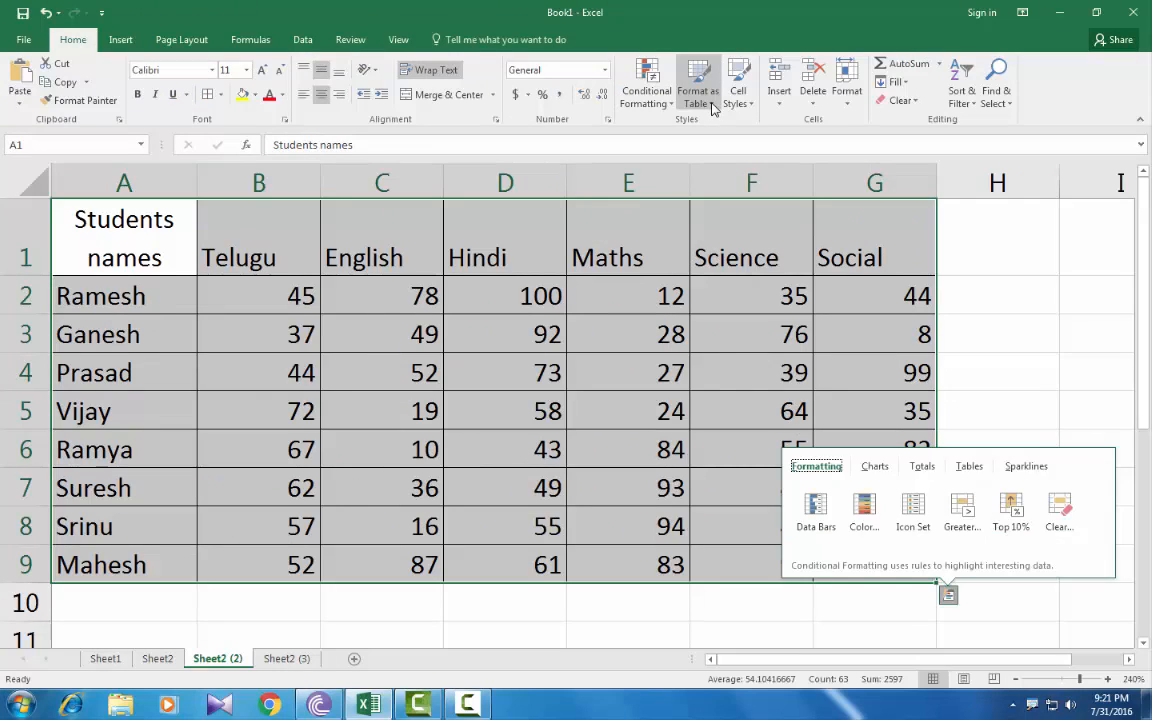
left_click(708, 104)
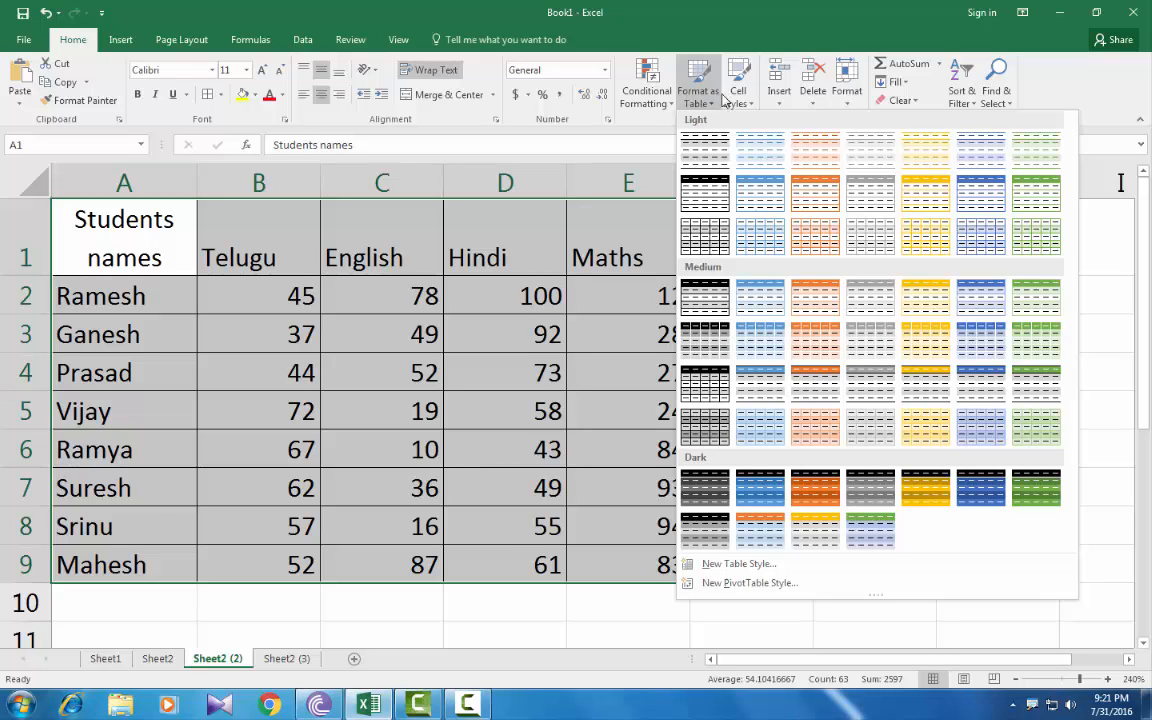
left_click(827, 345)
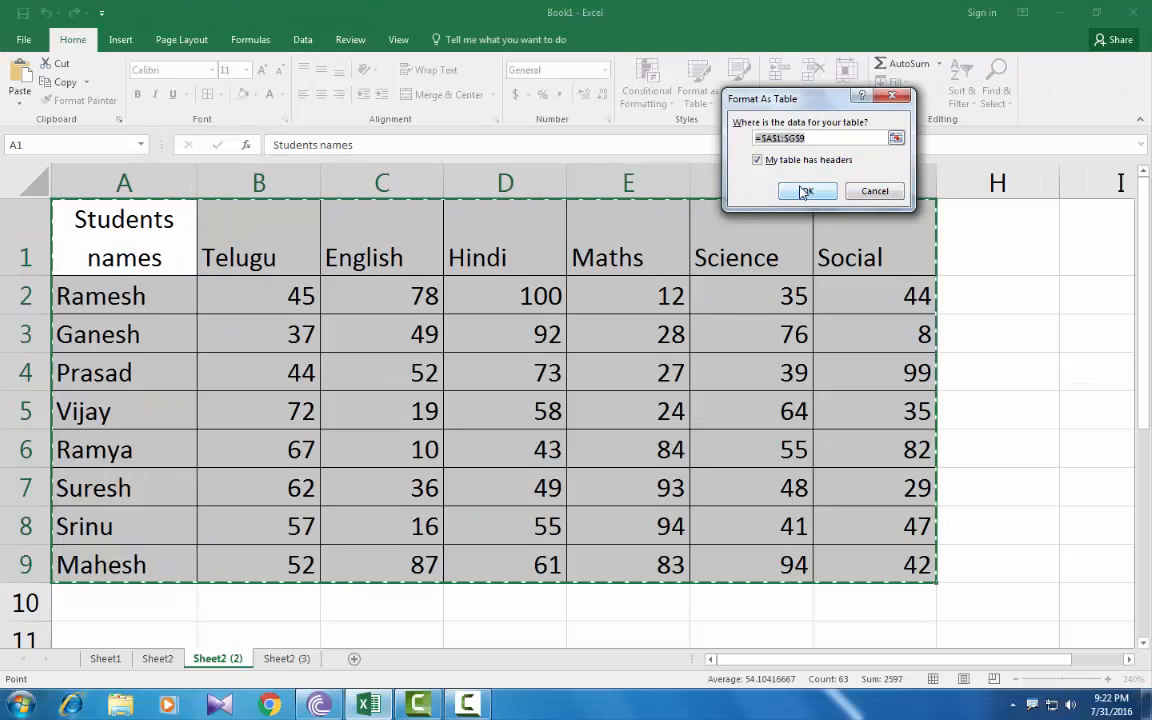
left_click(805, 191)
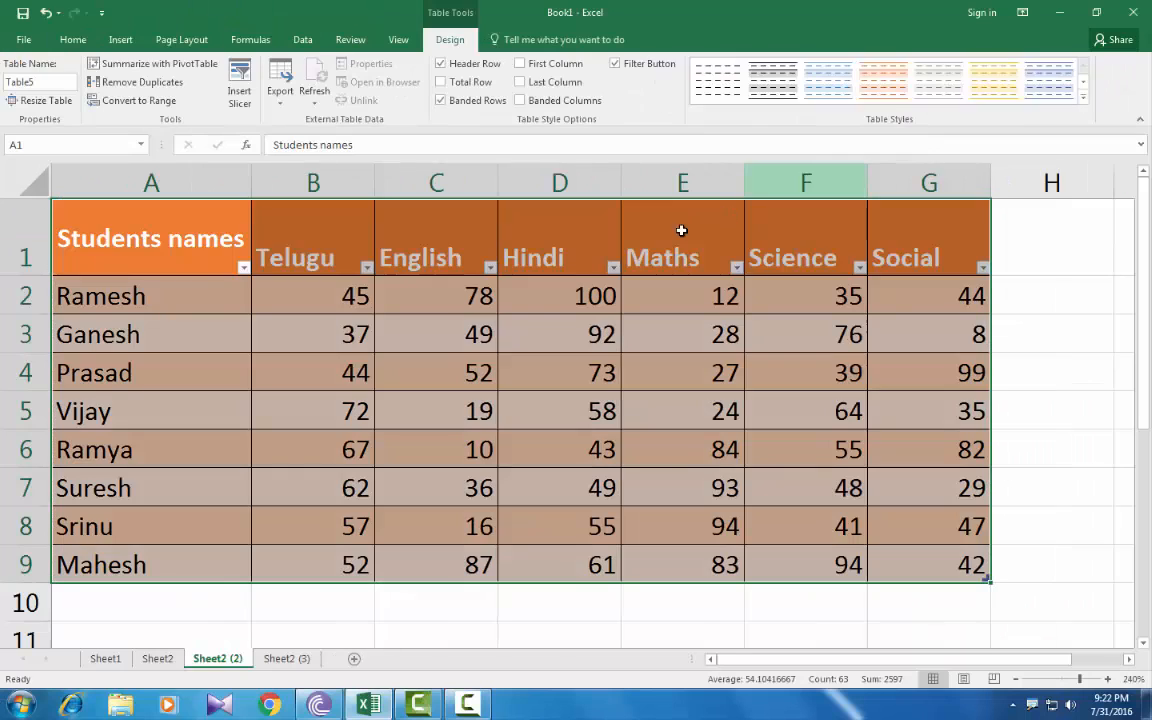
left_click(1060, 262)
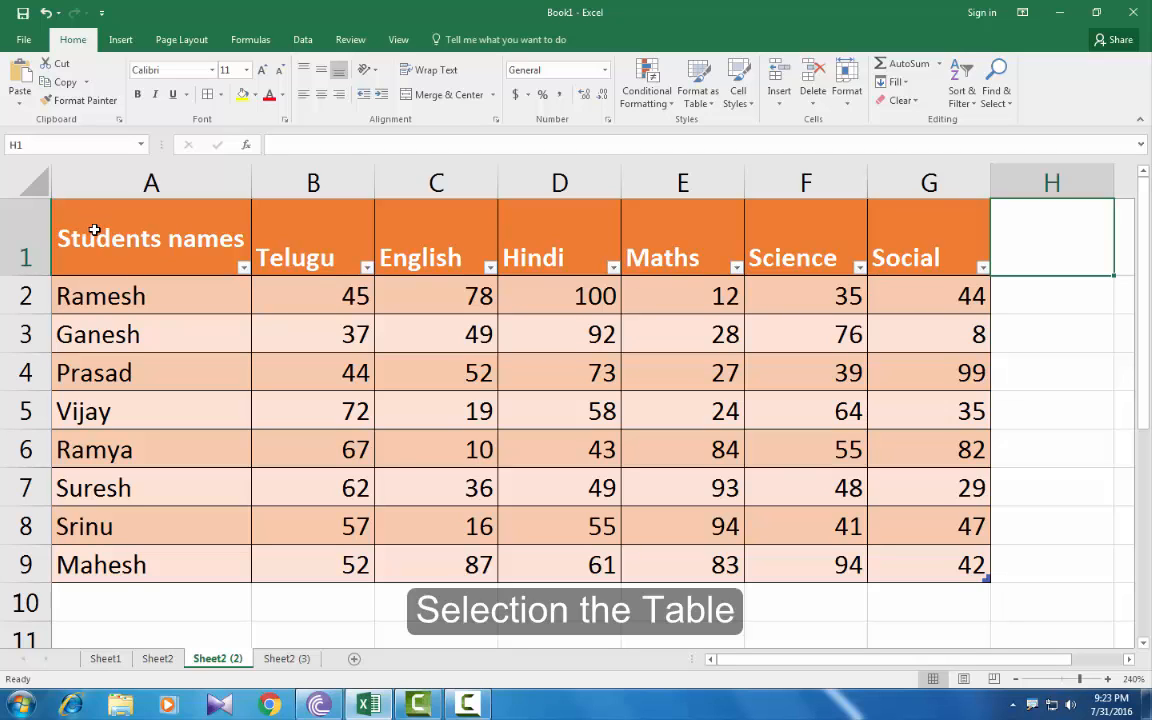
Change the whole table's style to the dark blue one in the first row of the Medium group.
left_click_drag(90, 226, 948, 549)
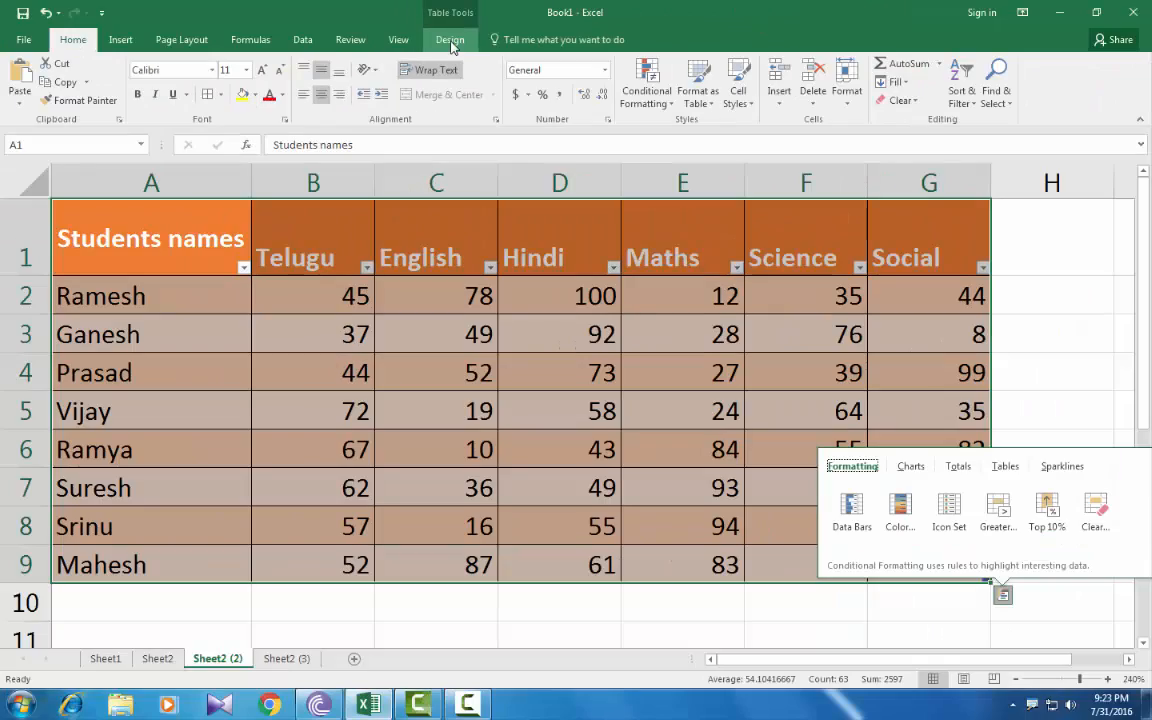
left_click(450, 42)
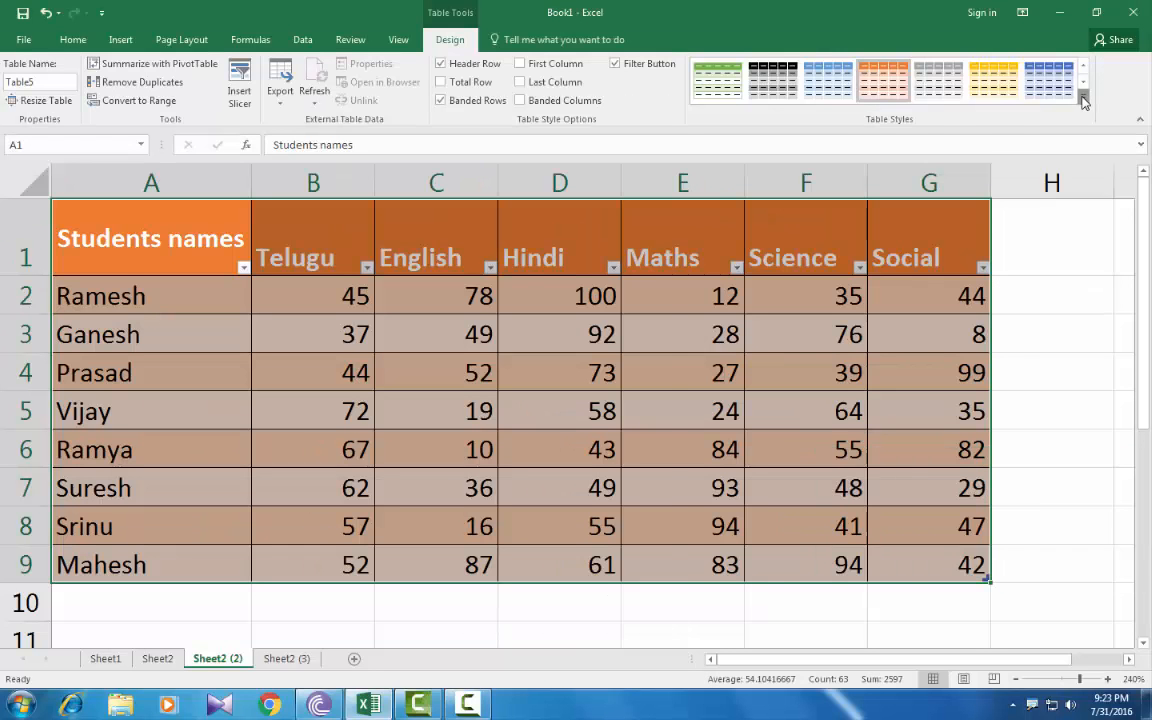
left_click(1084, 100)
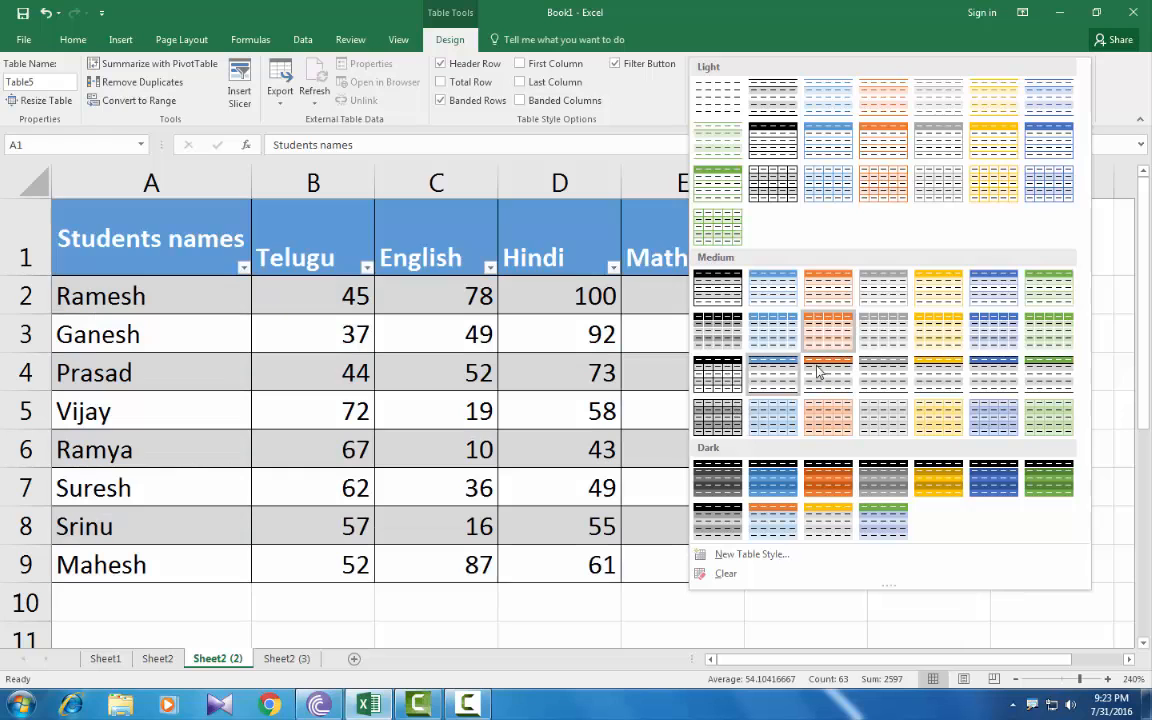
left_click(990, 298)
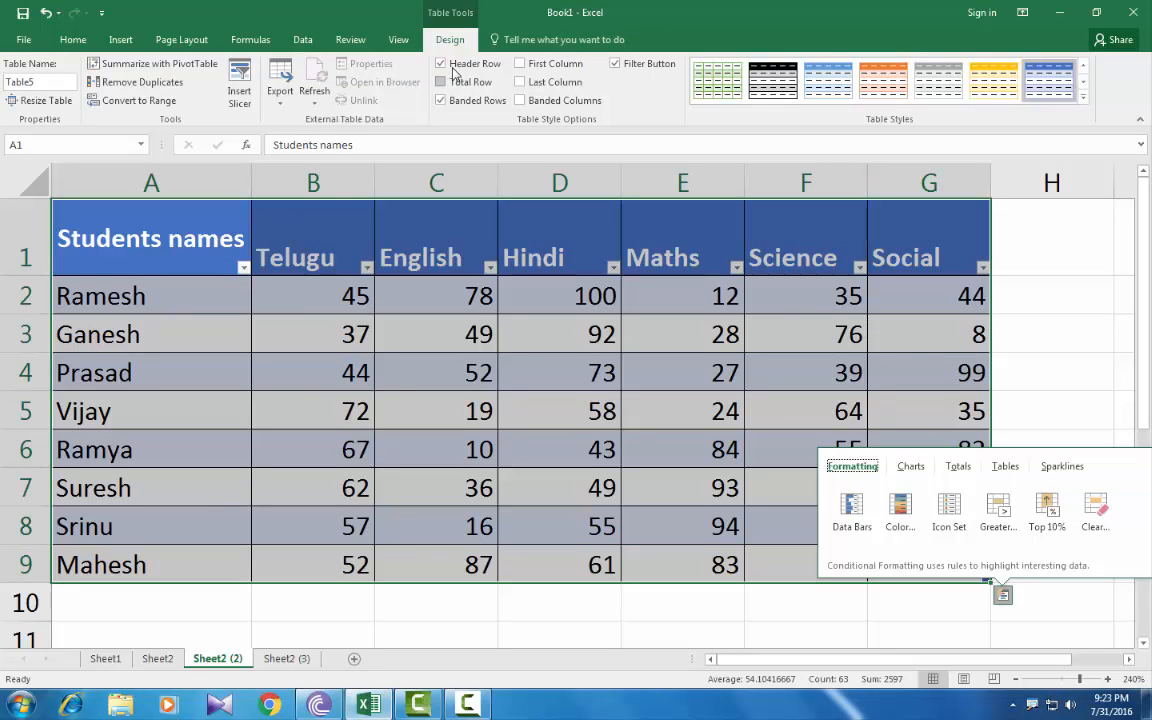
Turn the table's Header Row option off and back on, and the First Column option on and back off.
left_click(441, 64)
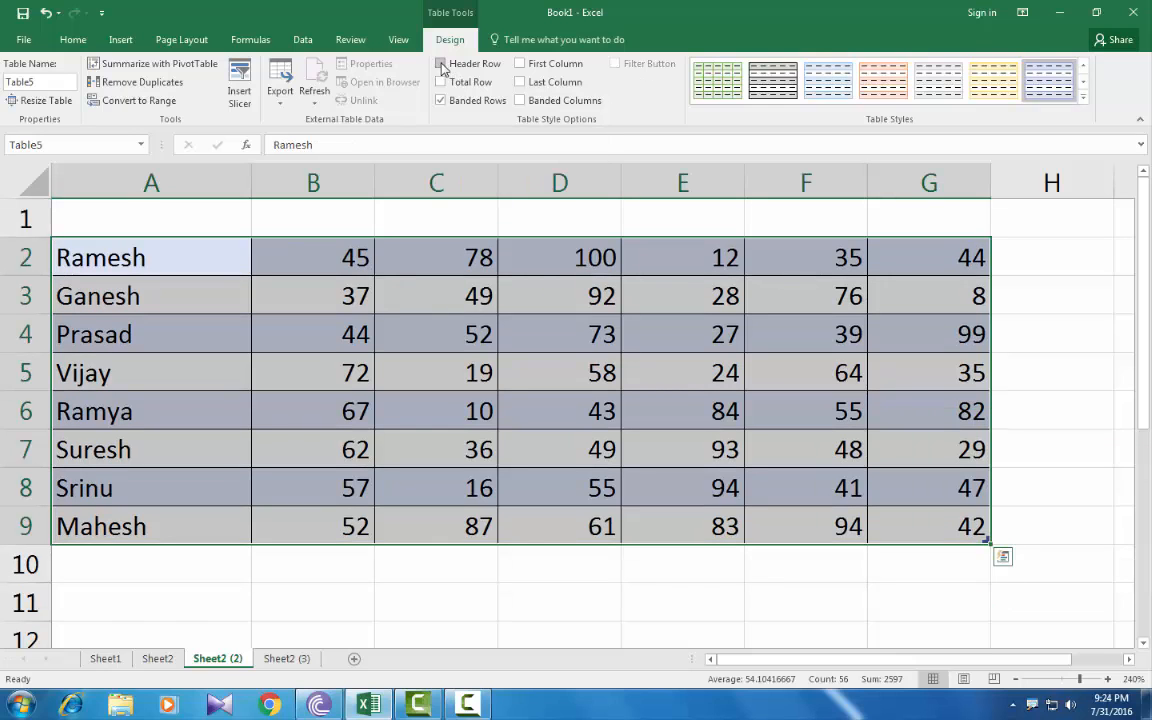
left_click(441, 64)
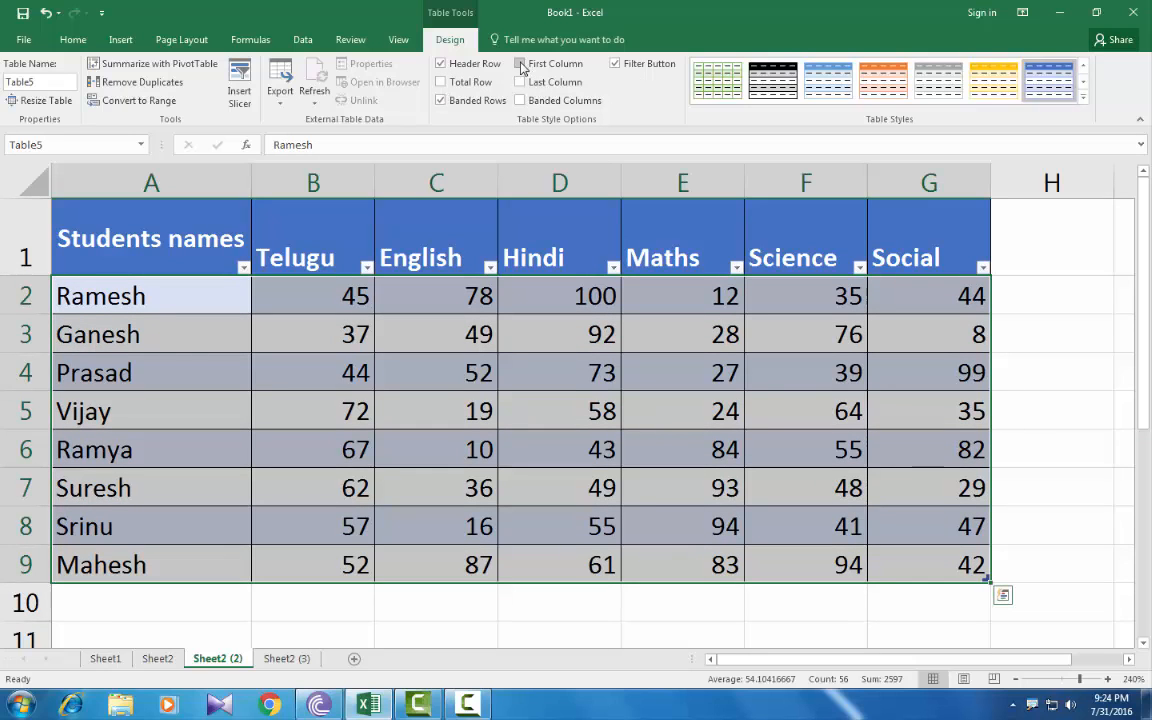
left_click(520, 64)
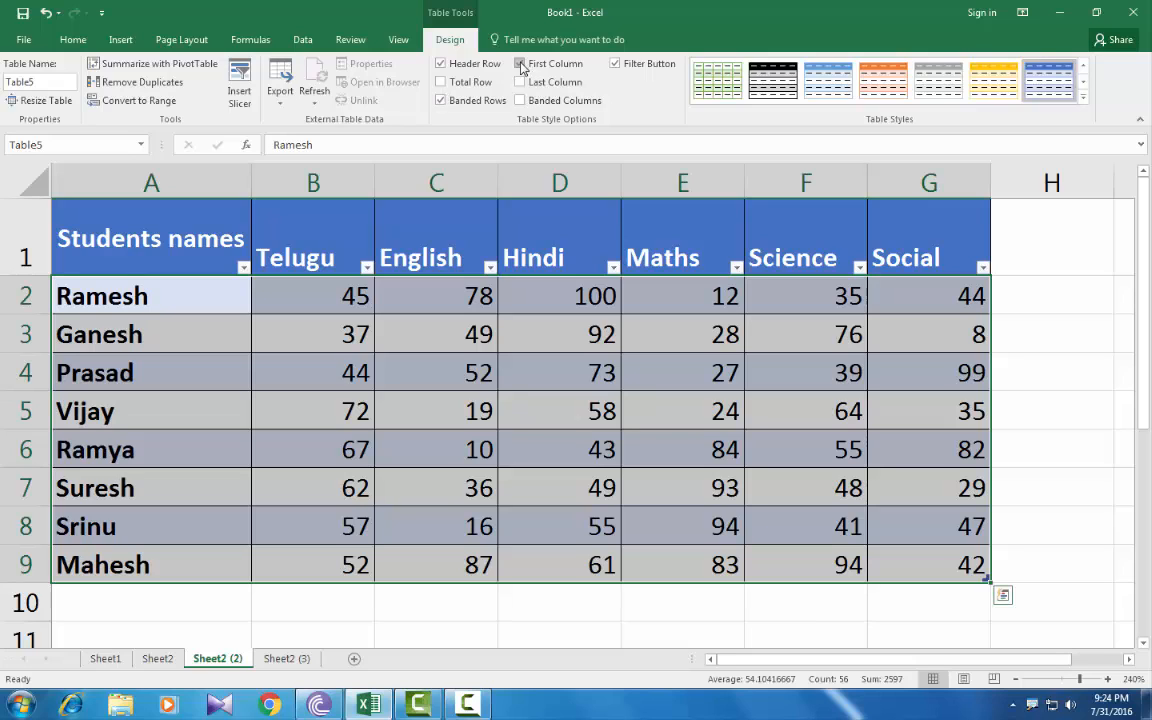
left_click(520, 64)
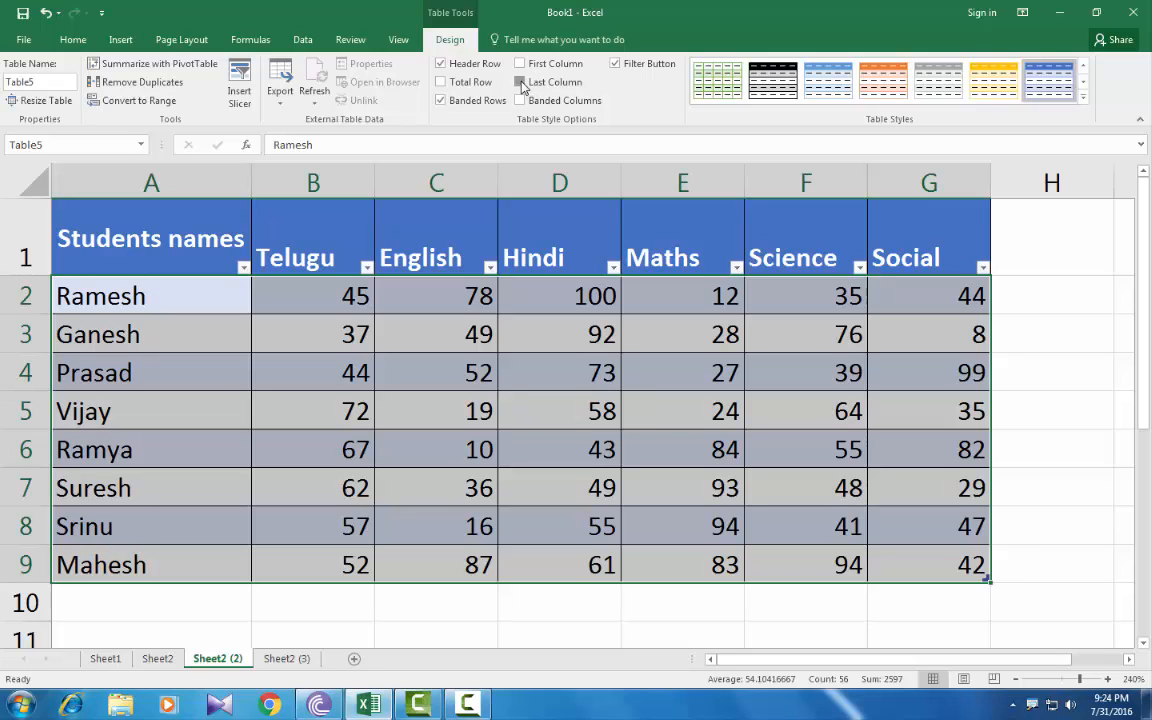
Turn the table's Last Column option on and back off, and the Filter Button option off and back on.
left_click(520, 82)
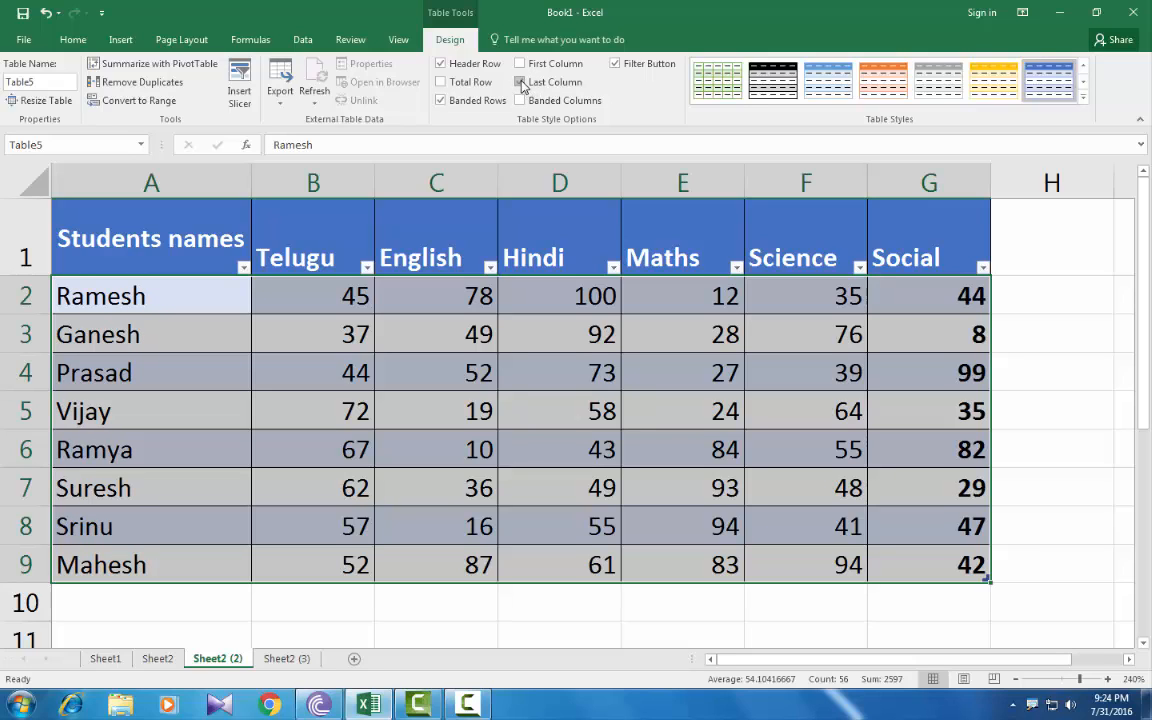
left_click(521, 82)
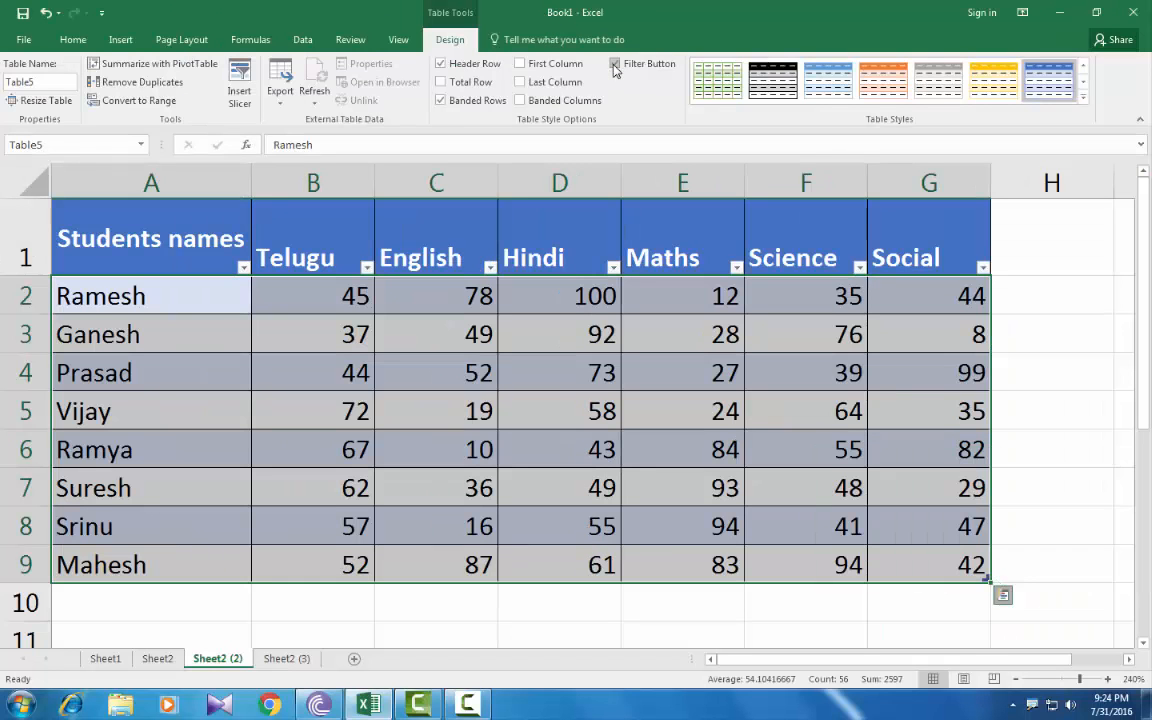
left_click(619, 85)
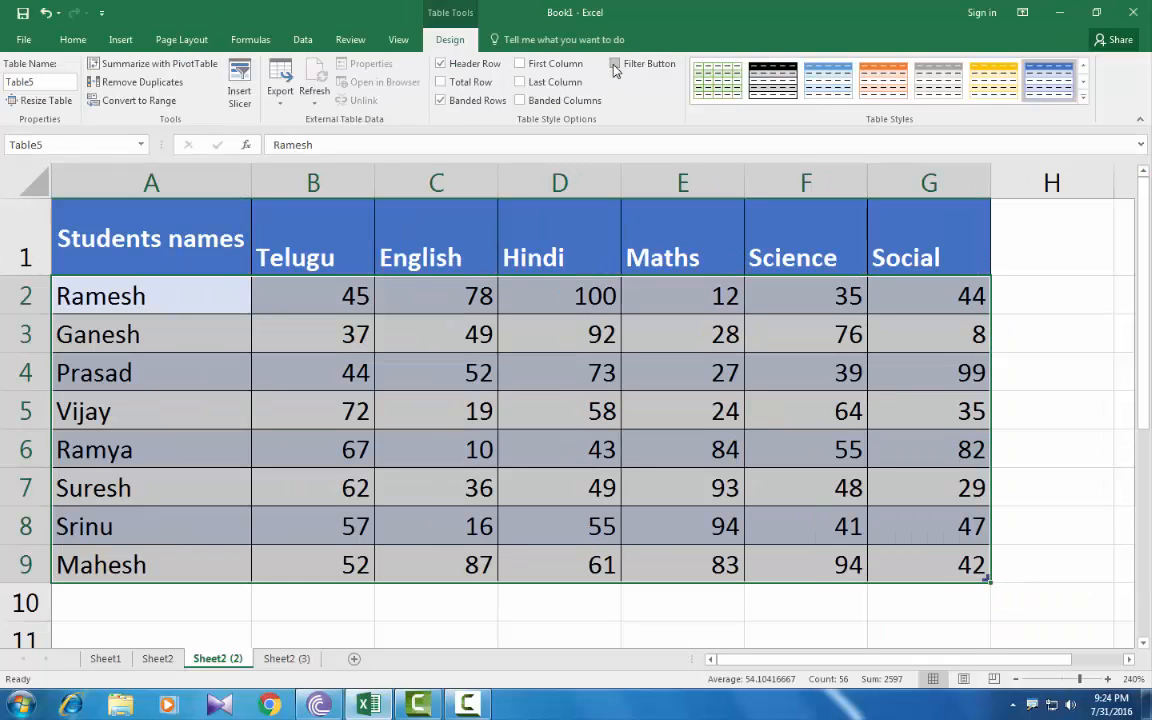
left_click(615, 64)
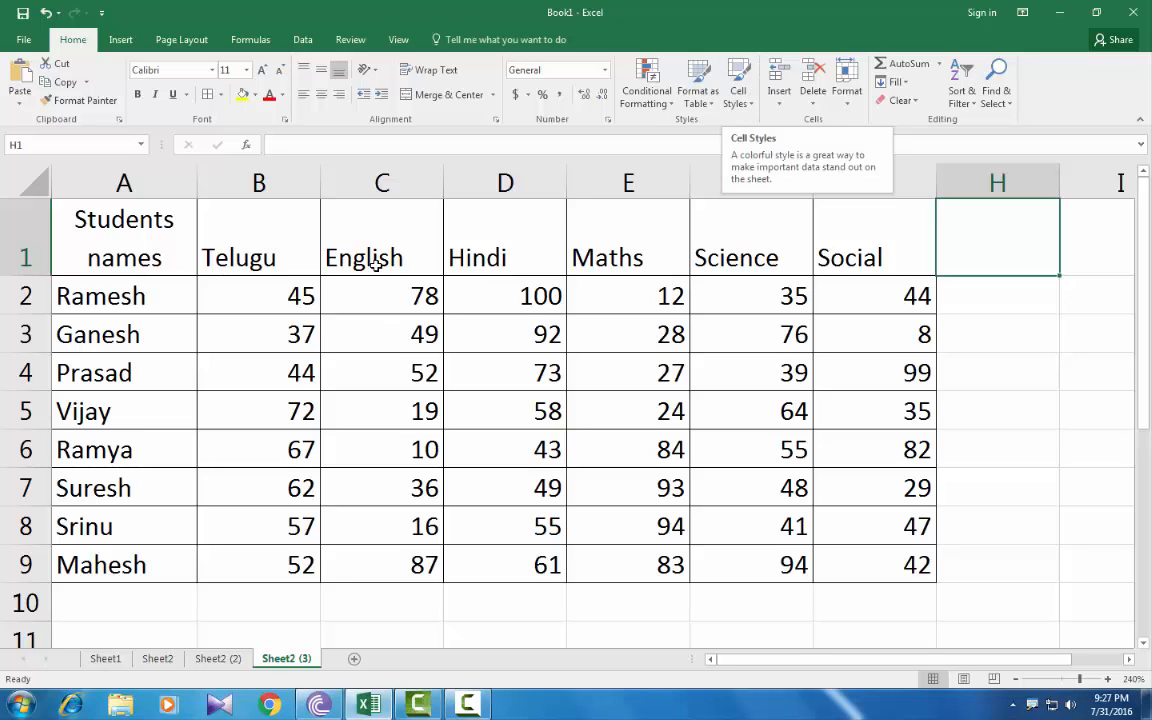
Apply the Accent4 cell style to the subject headings in B1:G1.
left_click(212, 222)
left_click_drag(646, 246, 845, 230)
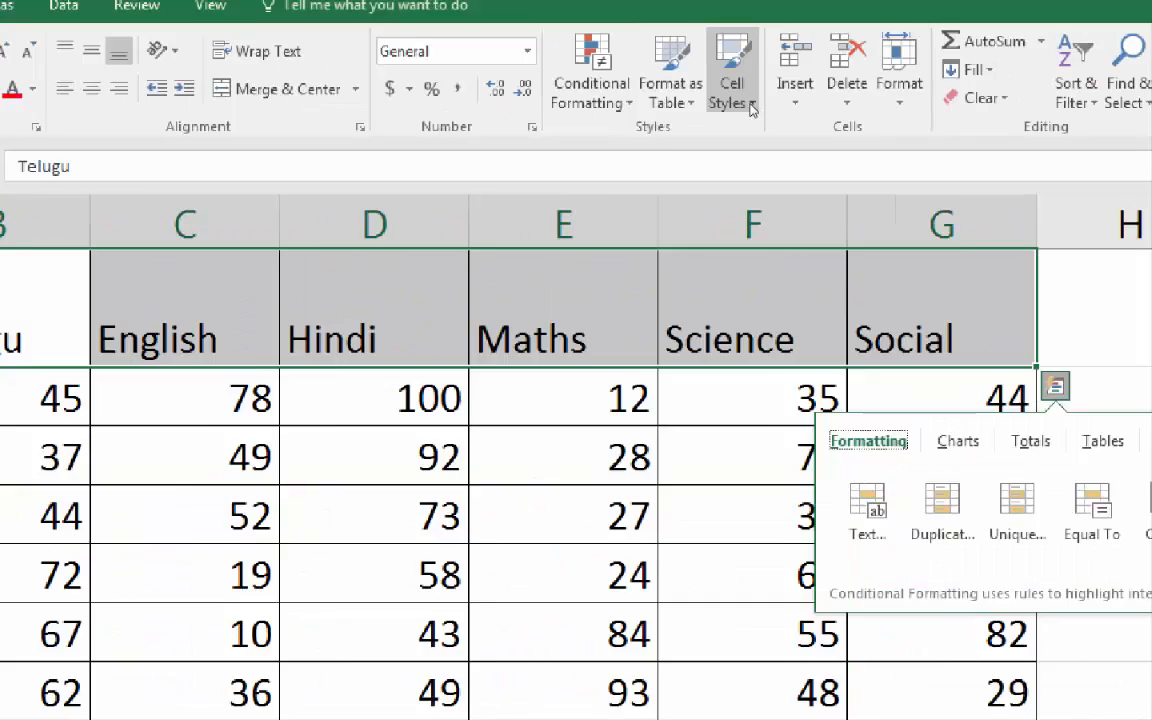
left_click(751, 106)
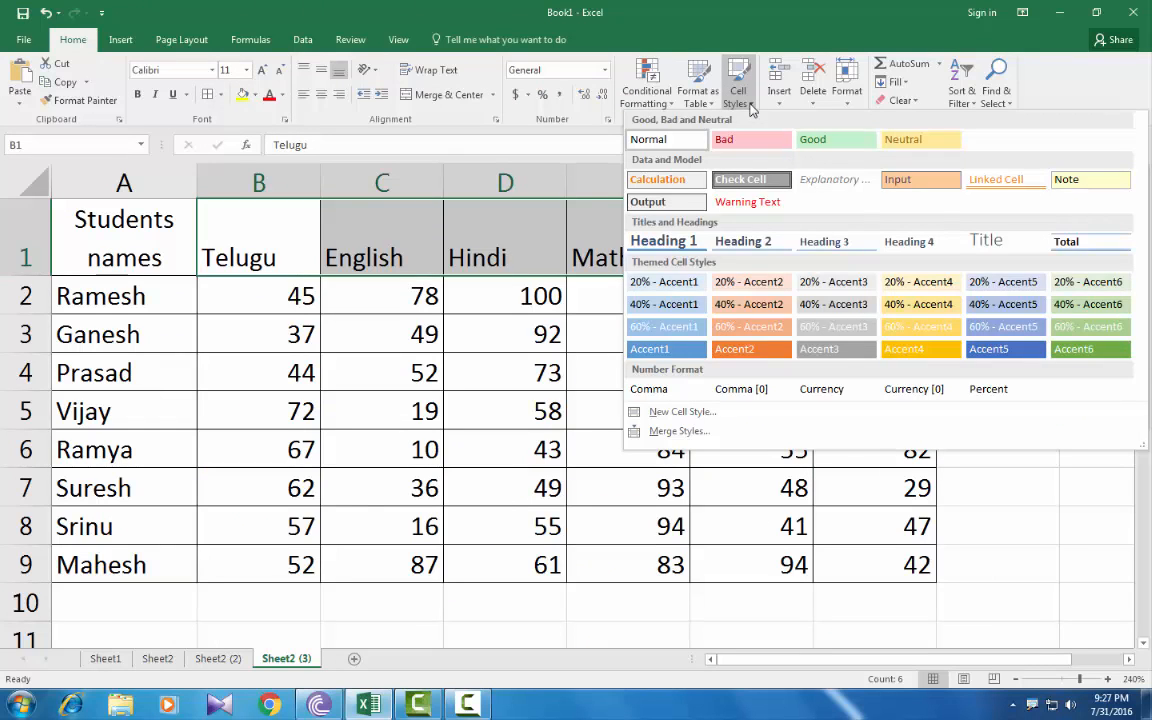
left_click(255, 230)
left_click_drag(228, 211, 848, 231)
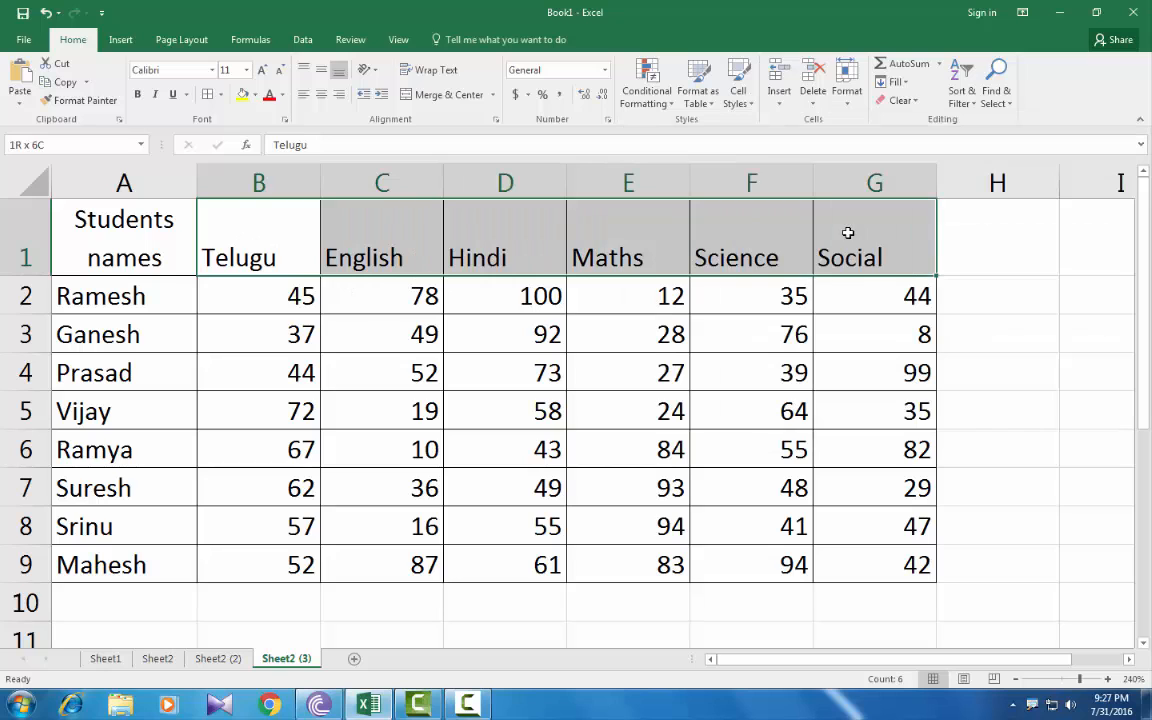
left_click(744, 107)
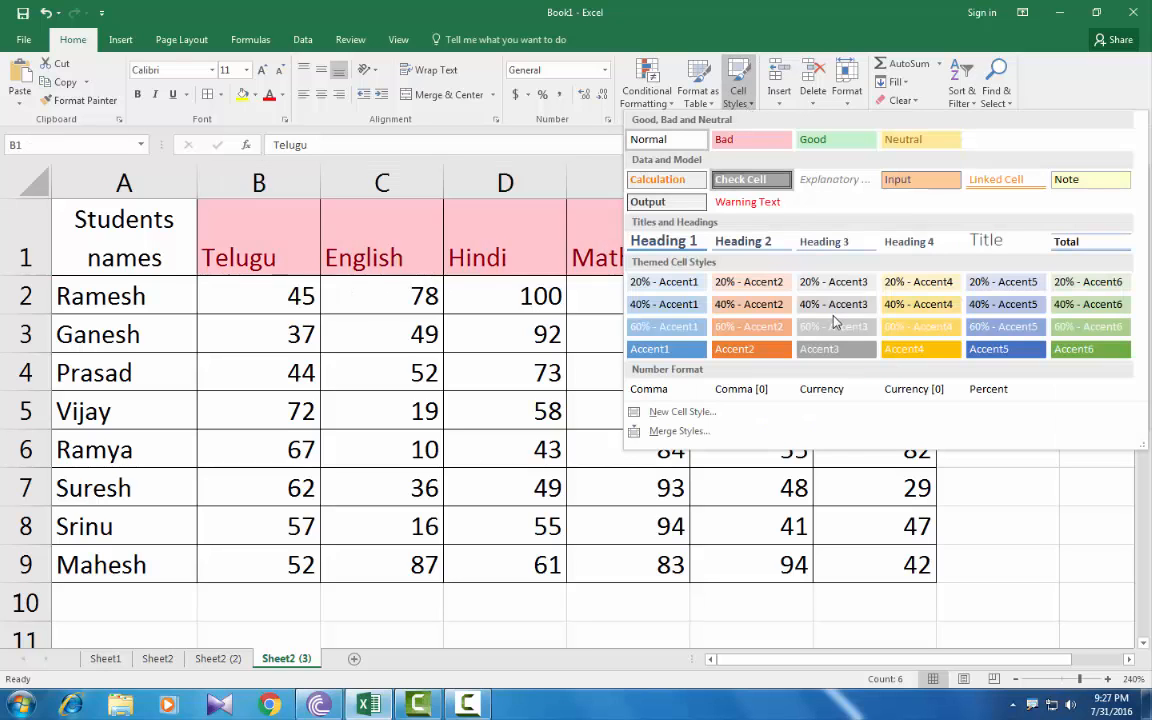
left_click(912, 360)
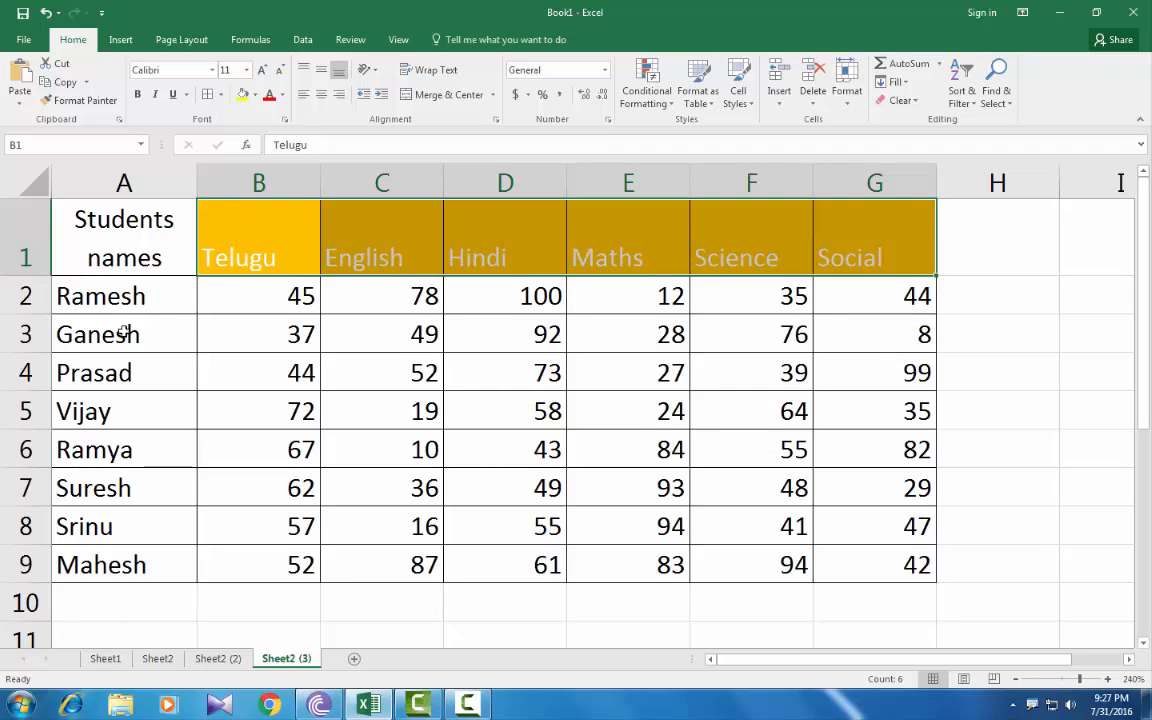
Apply the Bad cell style to the student names in A2:A9.
left_click_drag(93, 296, 120, 558)
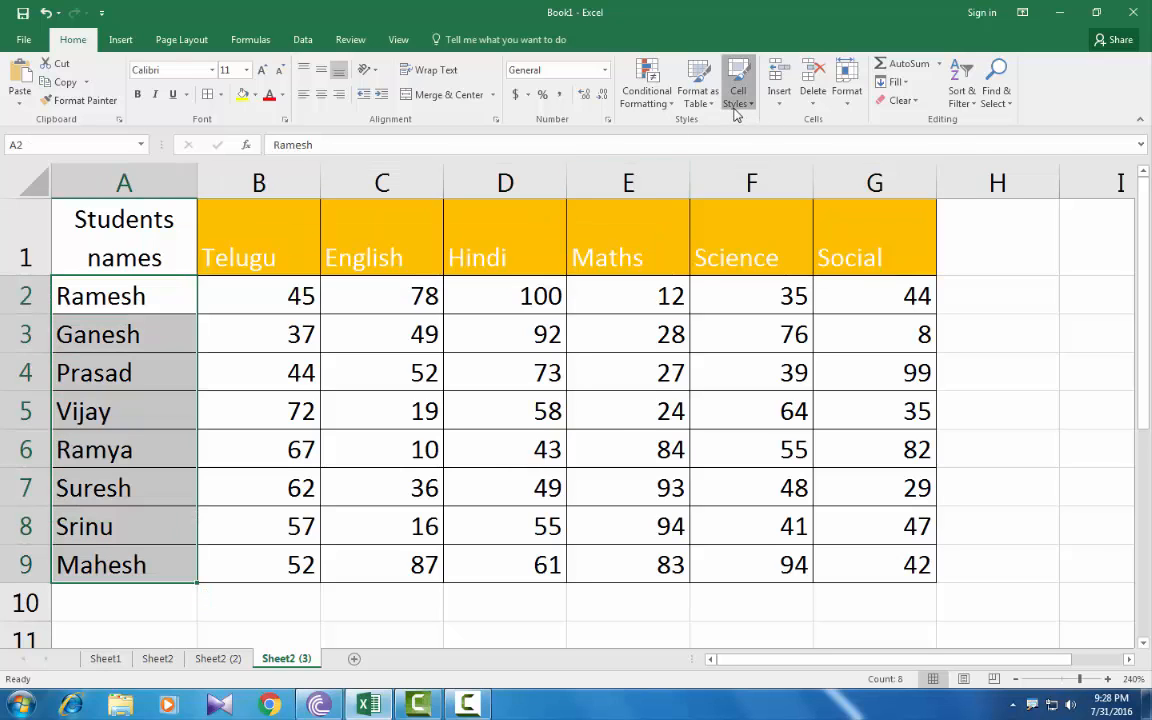
left_click(737, 98)
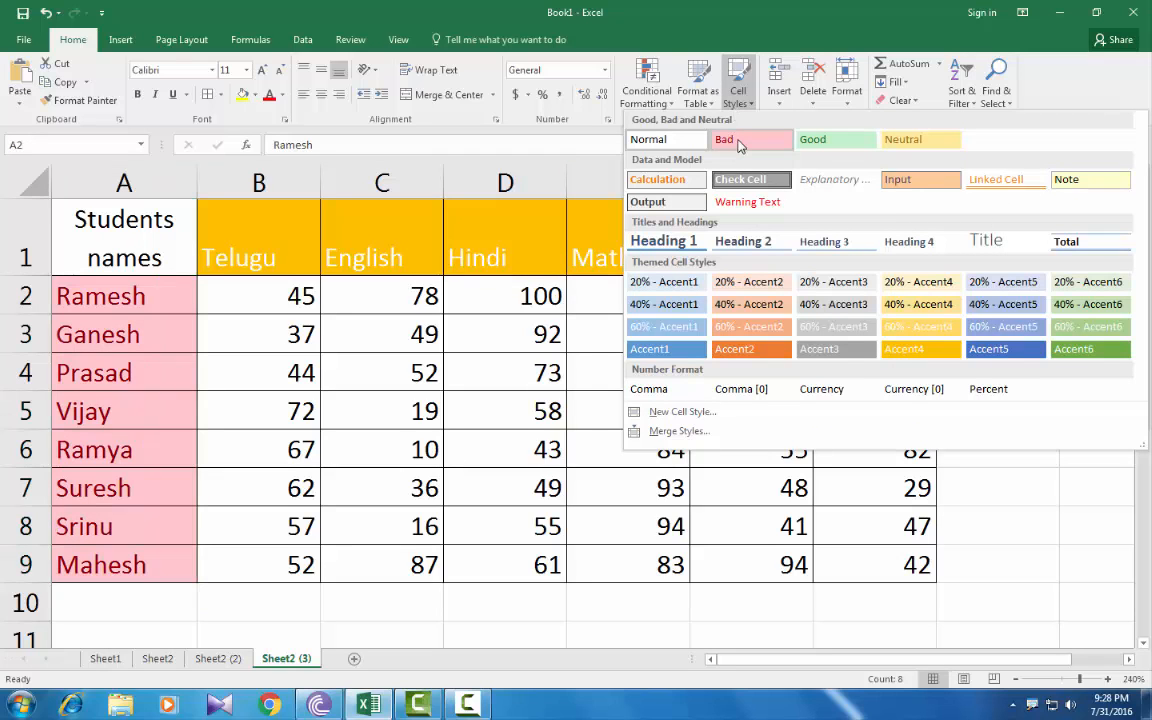
left_click(739, 145)
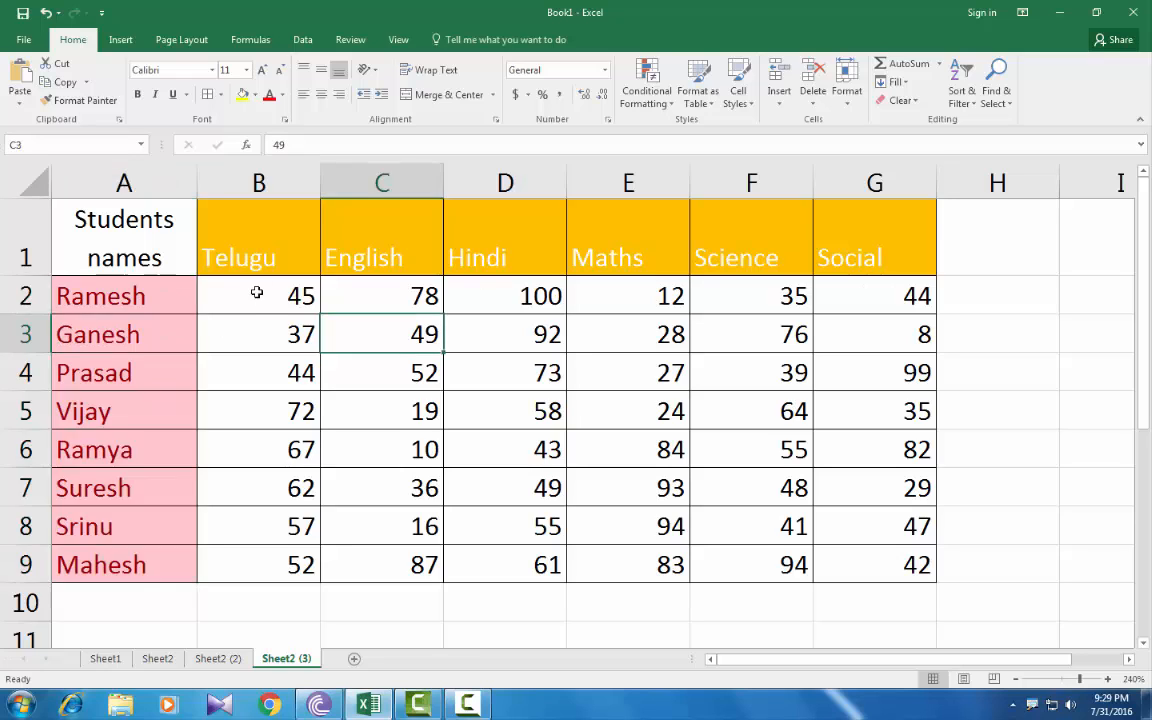
Apply the Title cell style to the Telugu marks in B2:B9.
left_click_drag(257, 292, 288, 566)
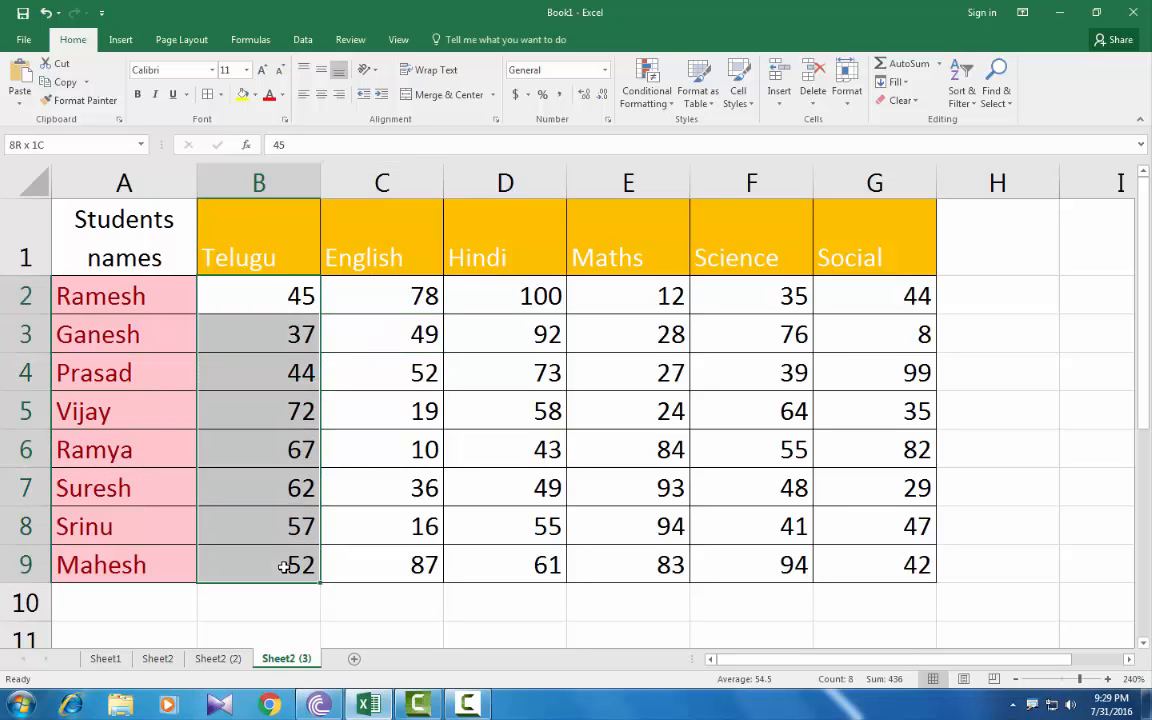
left_click(750, 104)
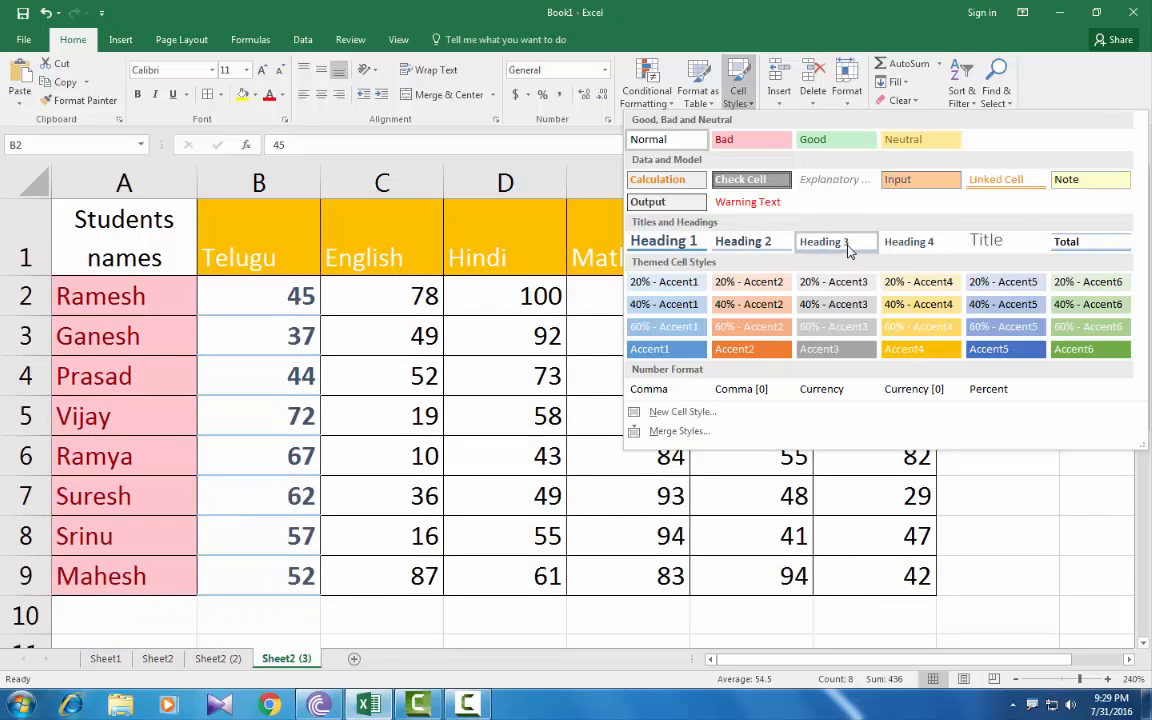
left_click(988, 241)
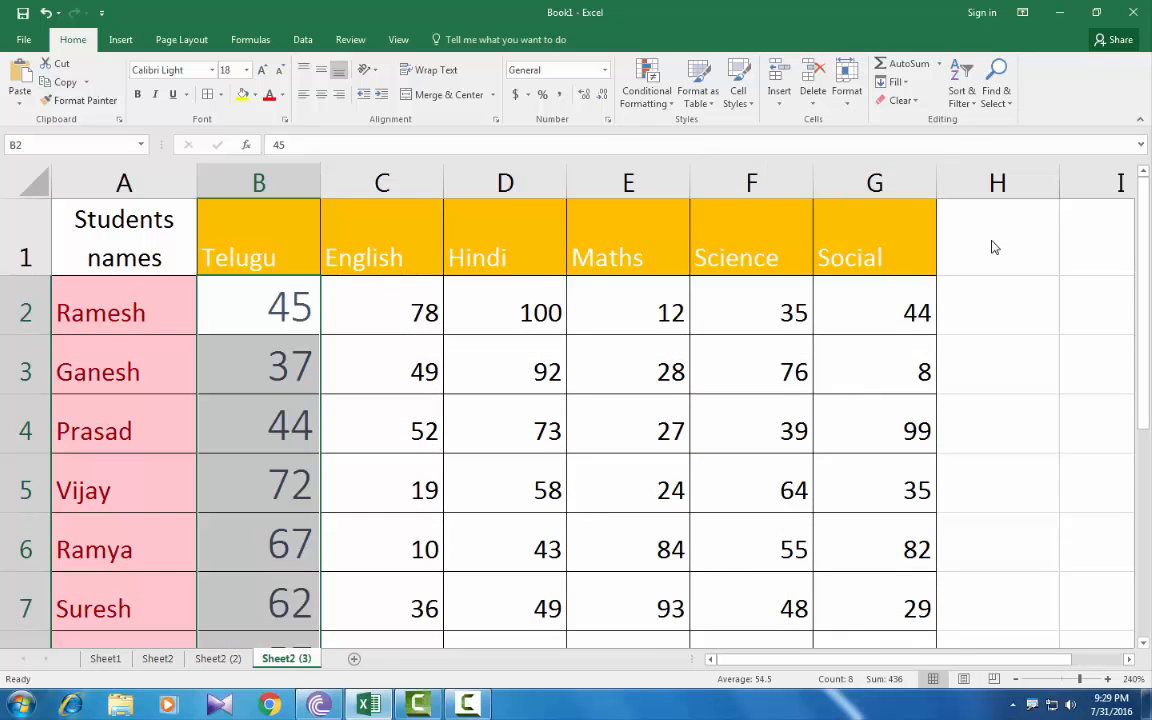
Apply the Heading 1 cell style to the Students names heading in A1.
left_click(110, 237)
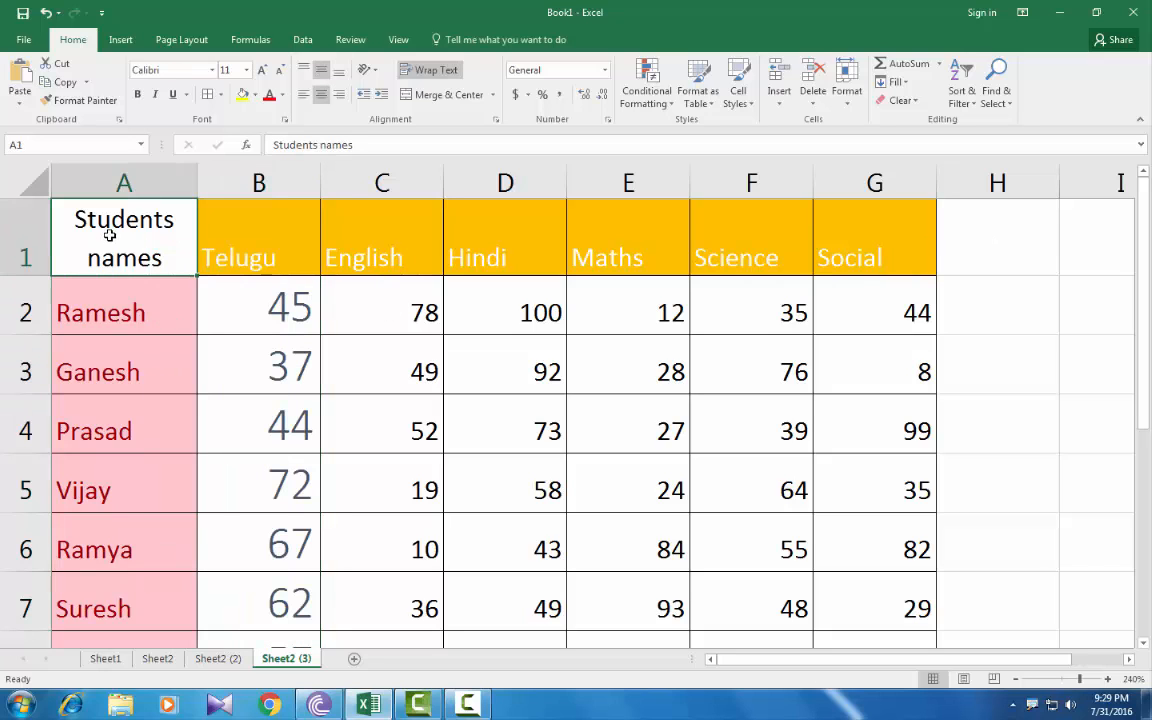
left_click(745, 106)
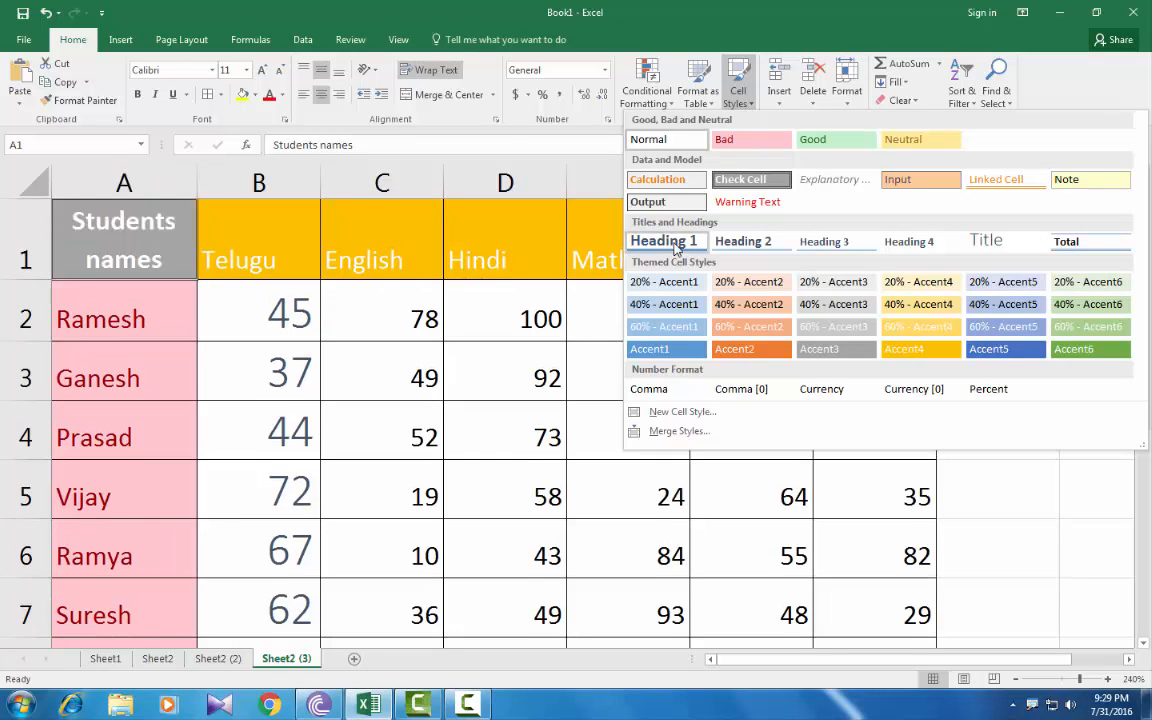
left_click(670, 244)
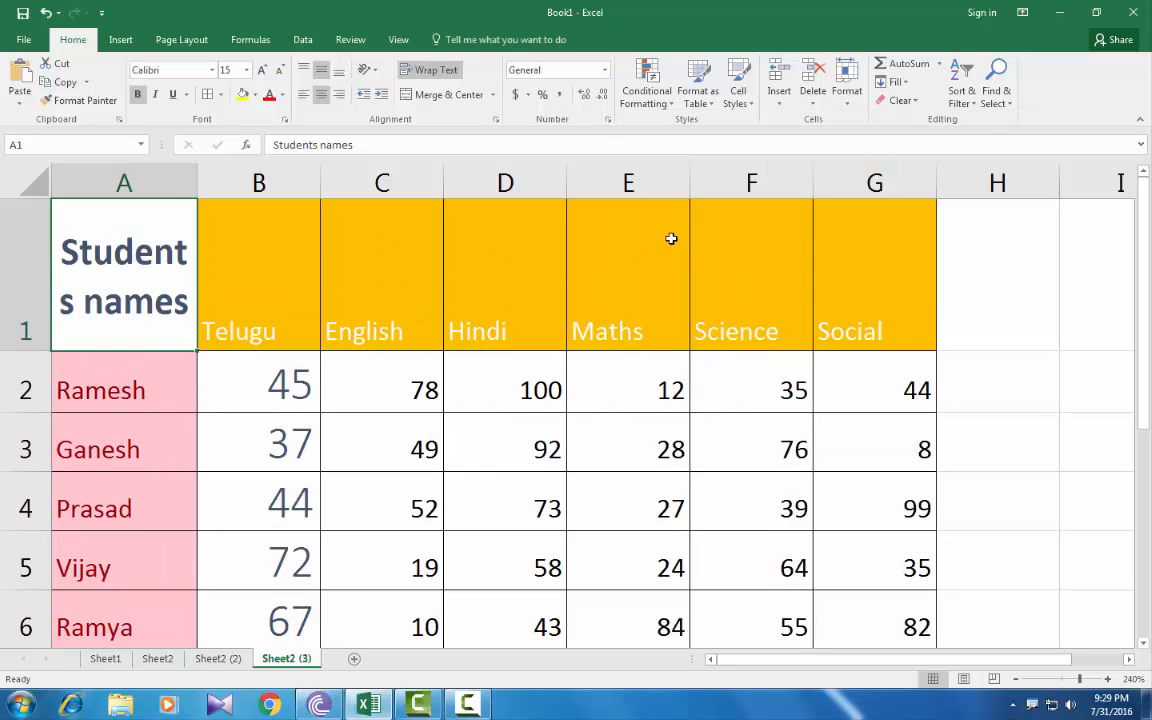
Apply the Linked Cell style to the first student's marks in C2:G2.
left_click_drag(375, 393, 884, 393)
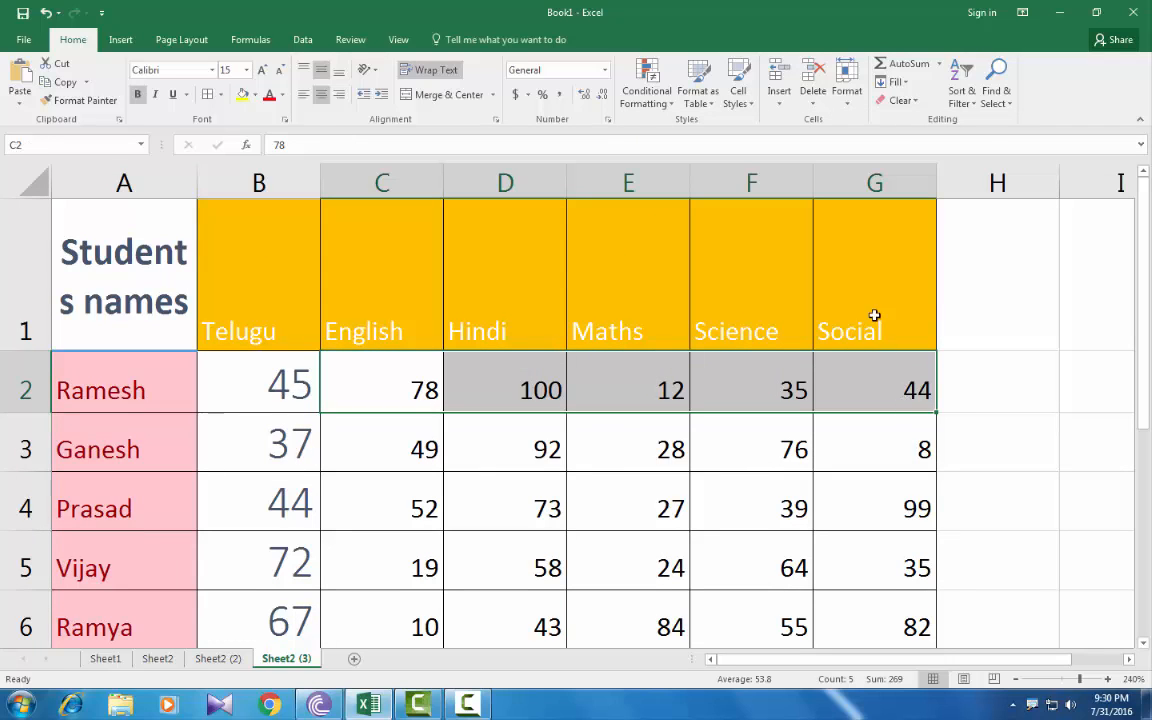
left_click(747, 105)
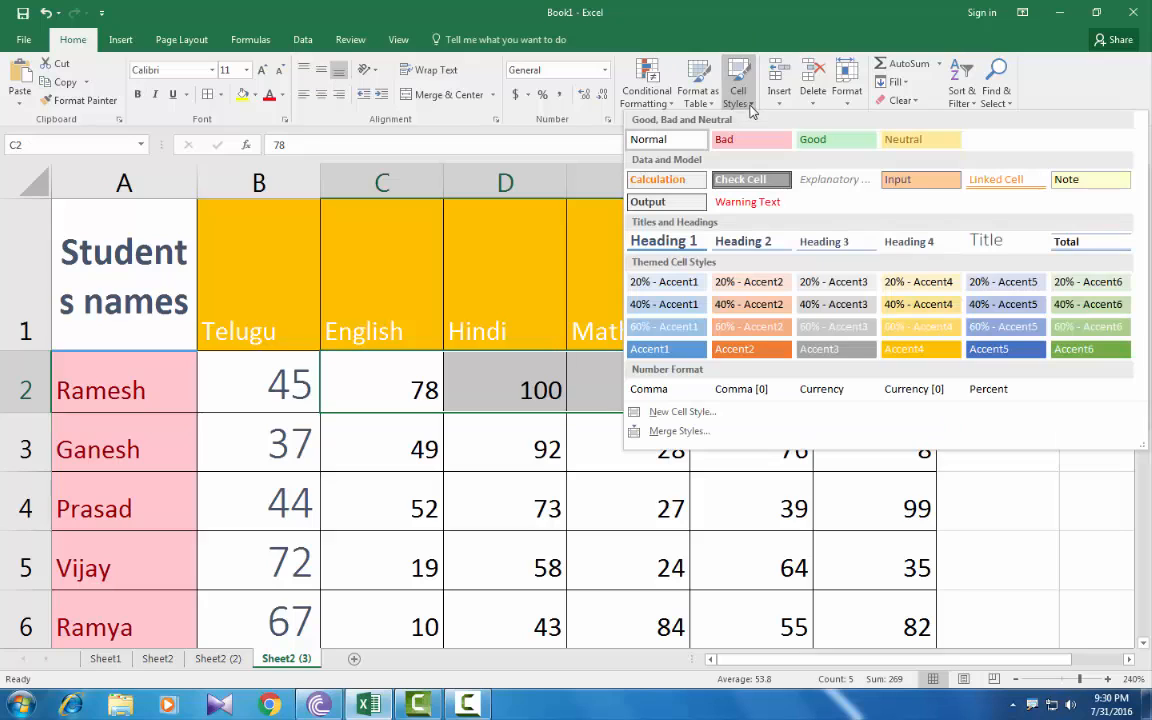
left_click(1000, 182)
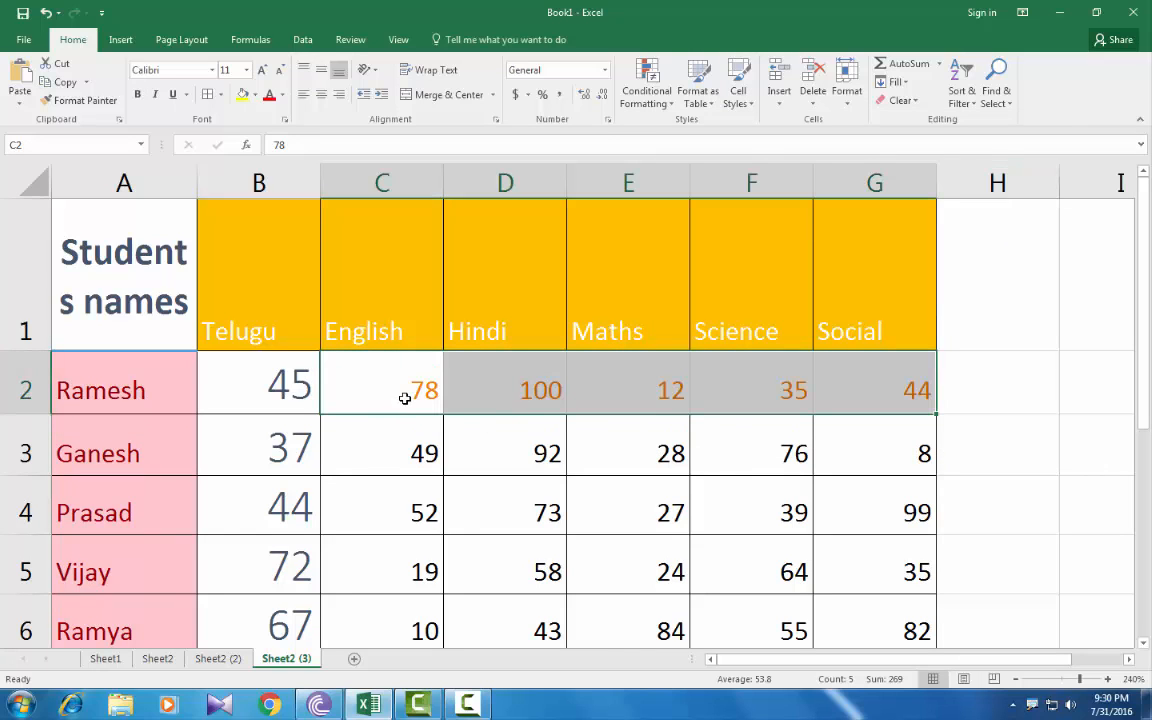